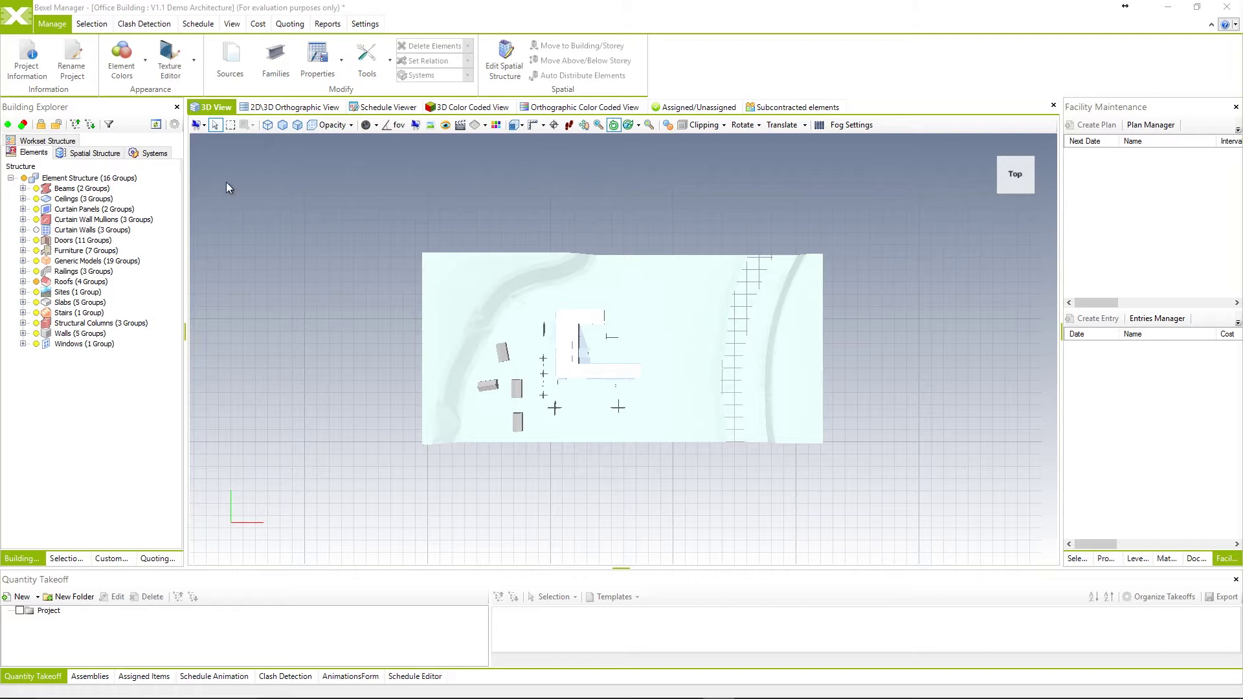
Review the Office Building versions in Projects and Versions, selecting V1.1 Demo Architecture
click(26, 23)
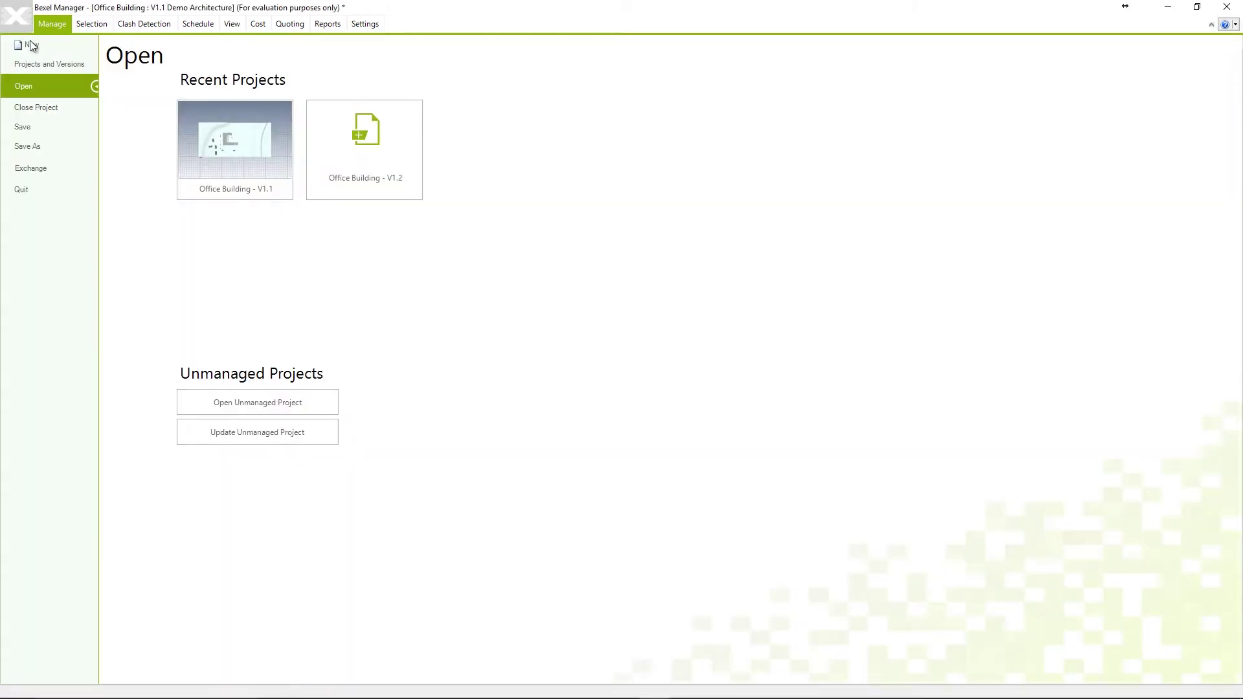
click(37, 64)
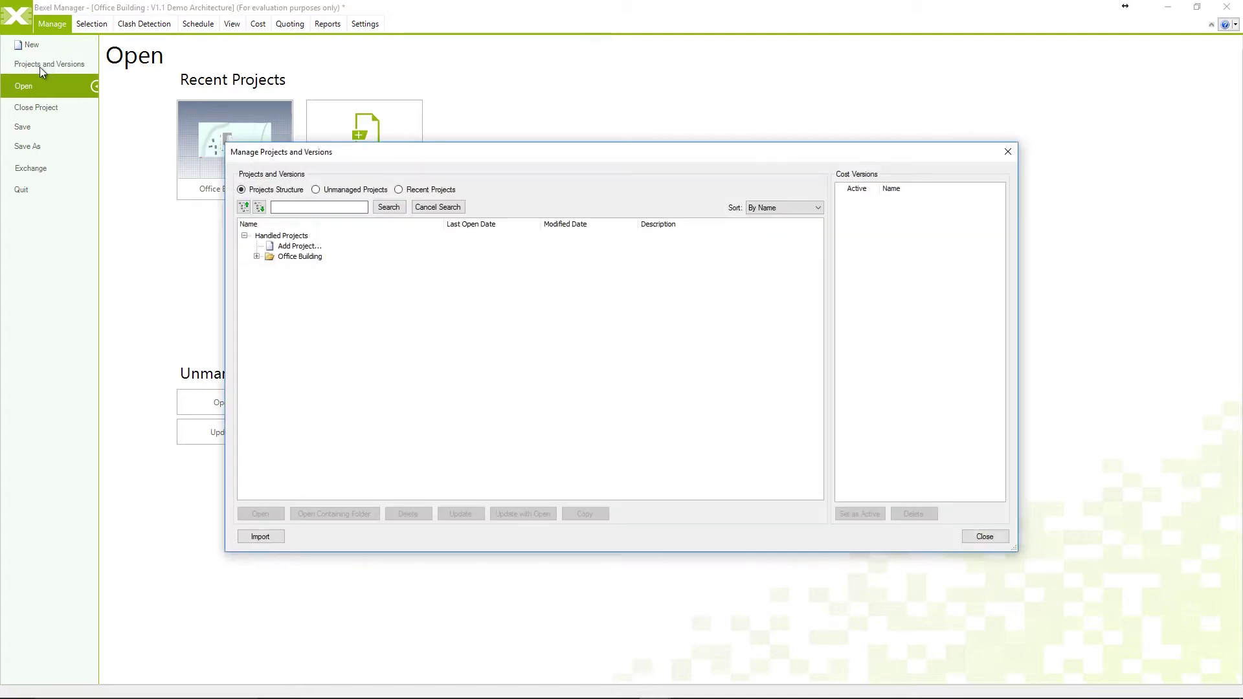
click(256, 257)
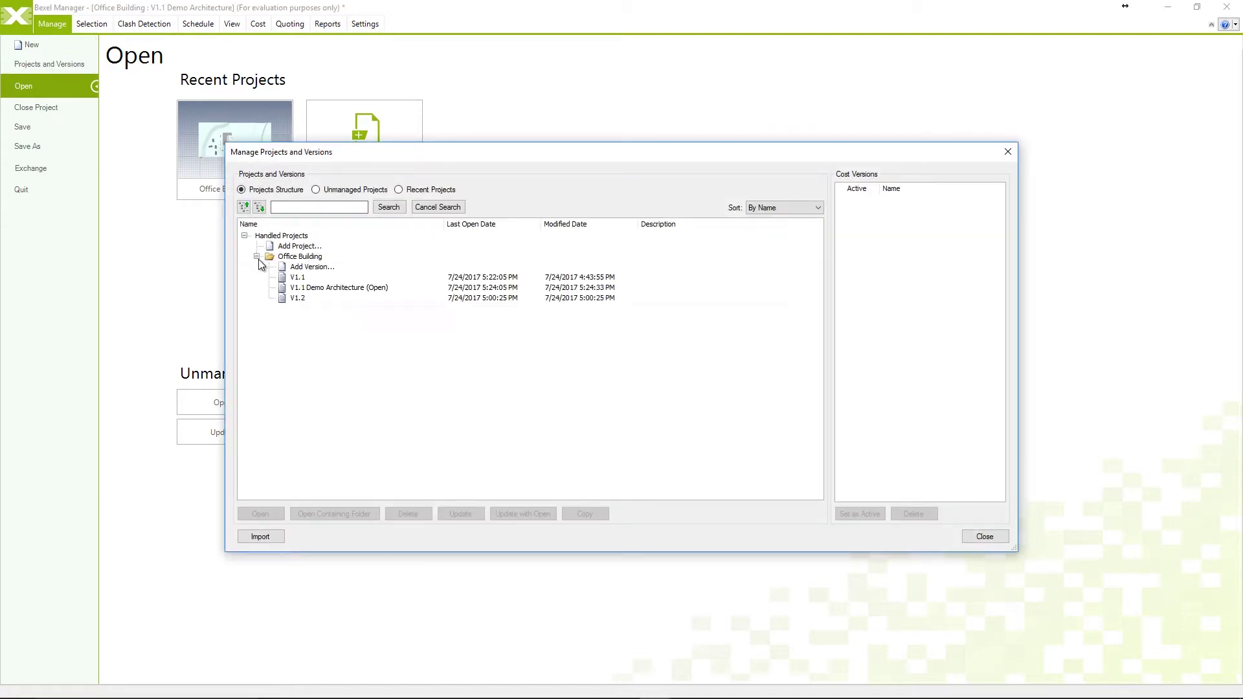
click(329, 287)
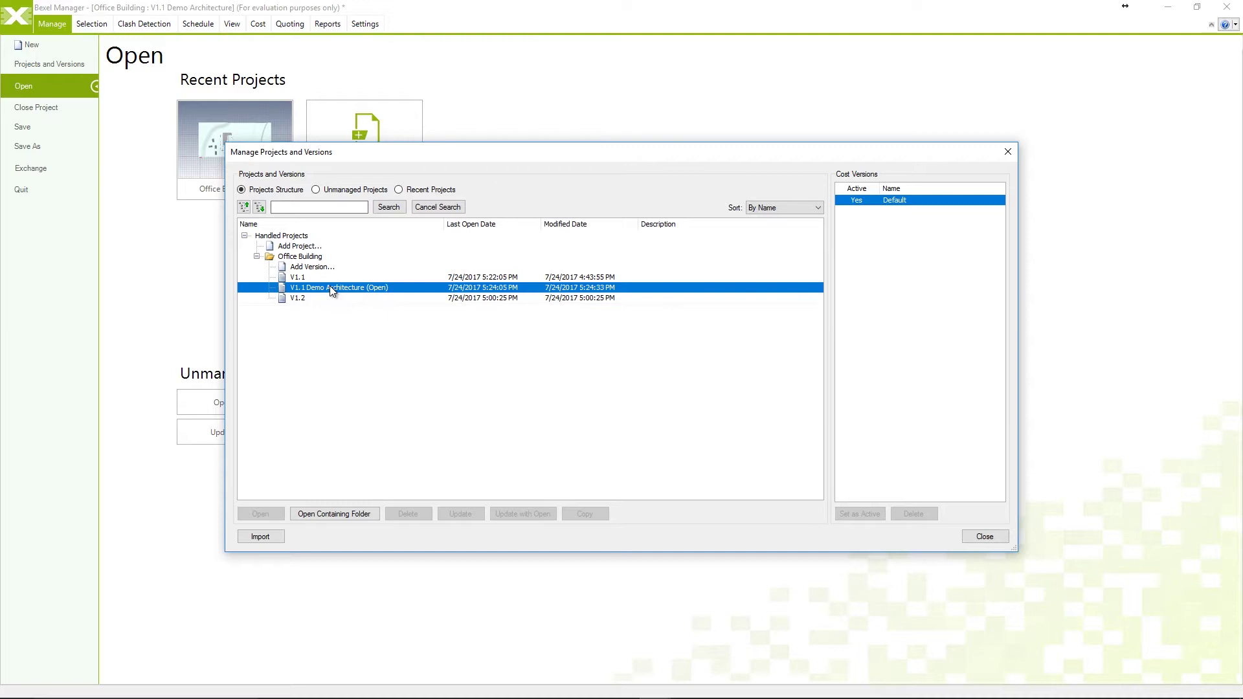
click(977, 537)
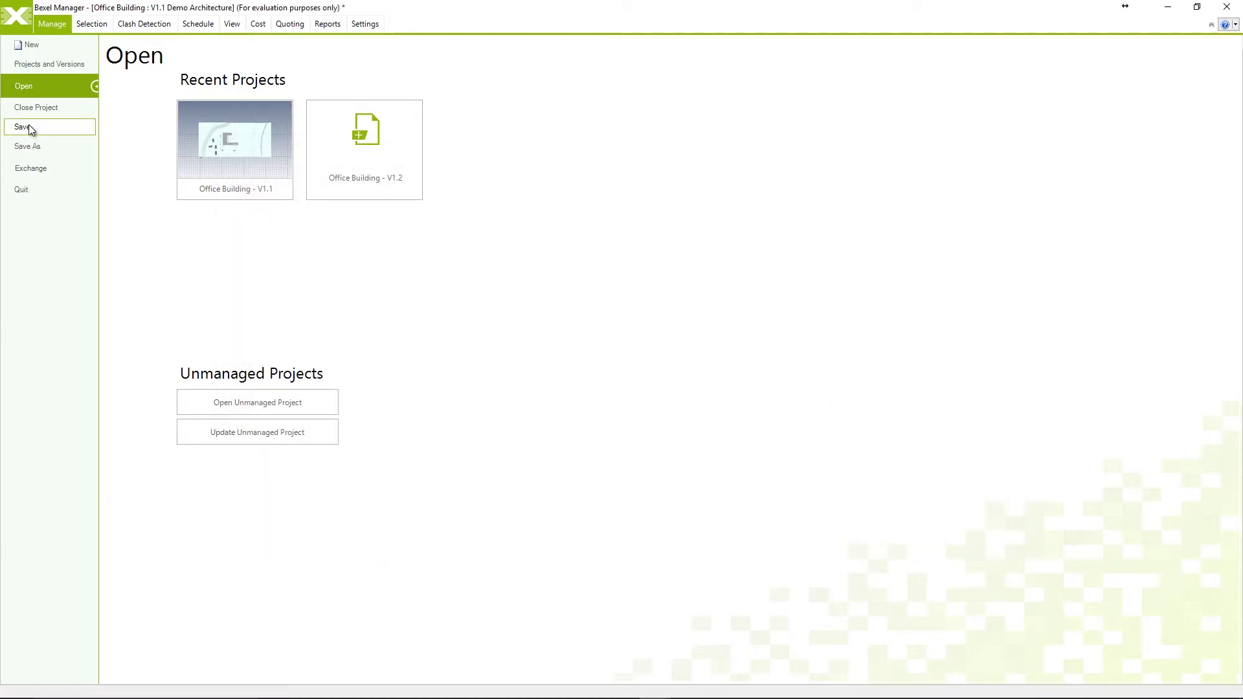
Save the V1.1 Demo Architecture project, then close it
click(29, 128)
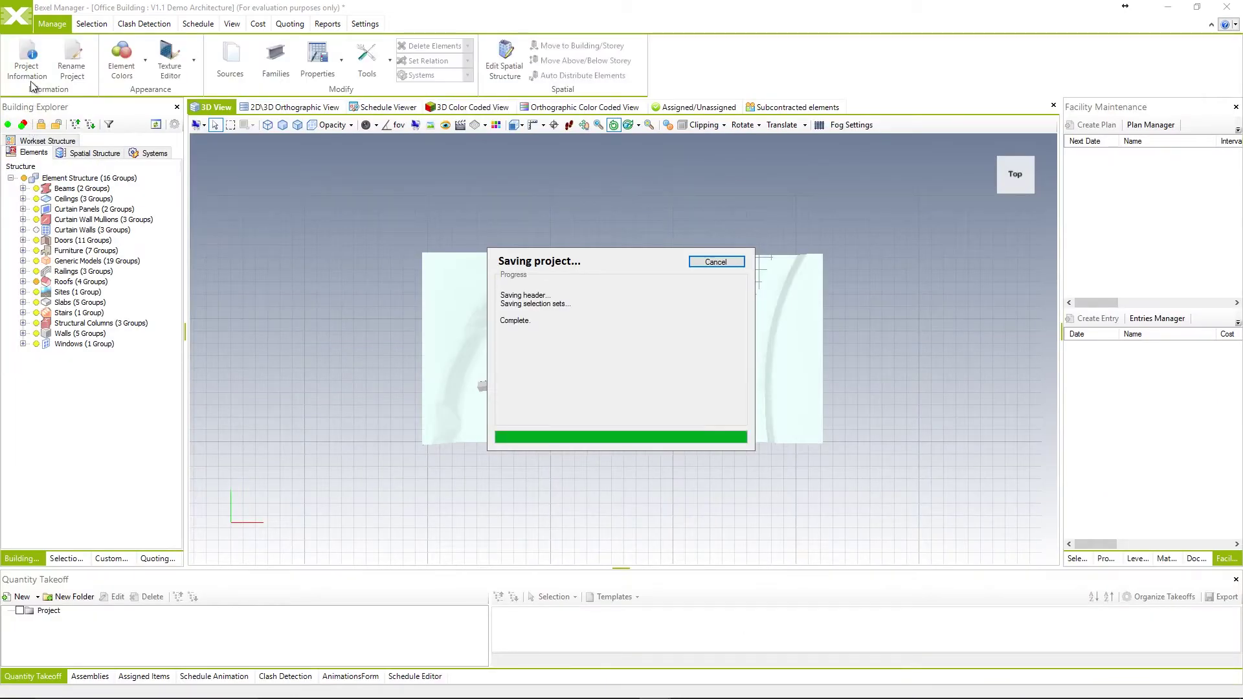
click(24, 24)
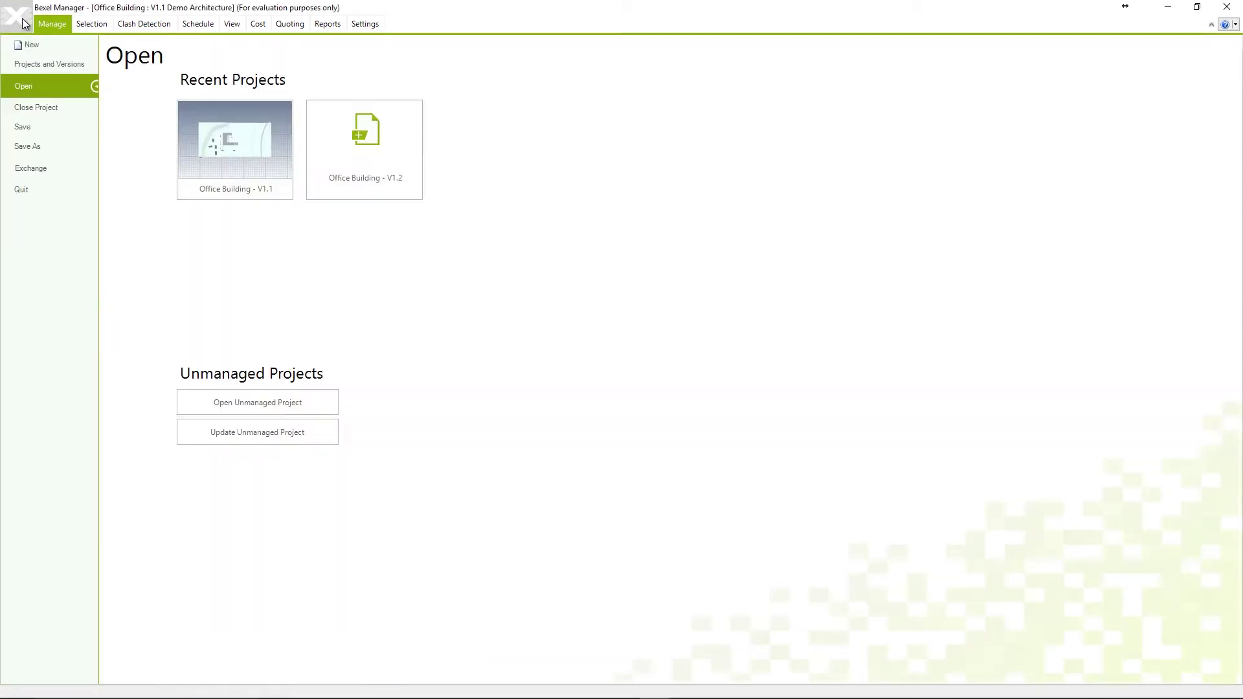
click(26, 107)
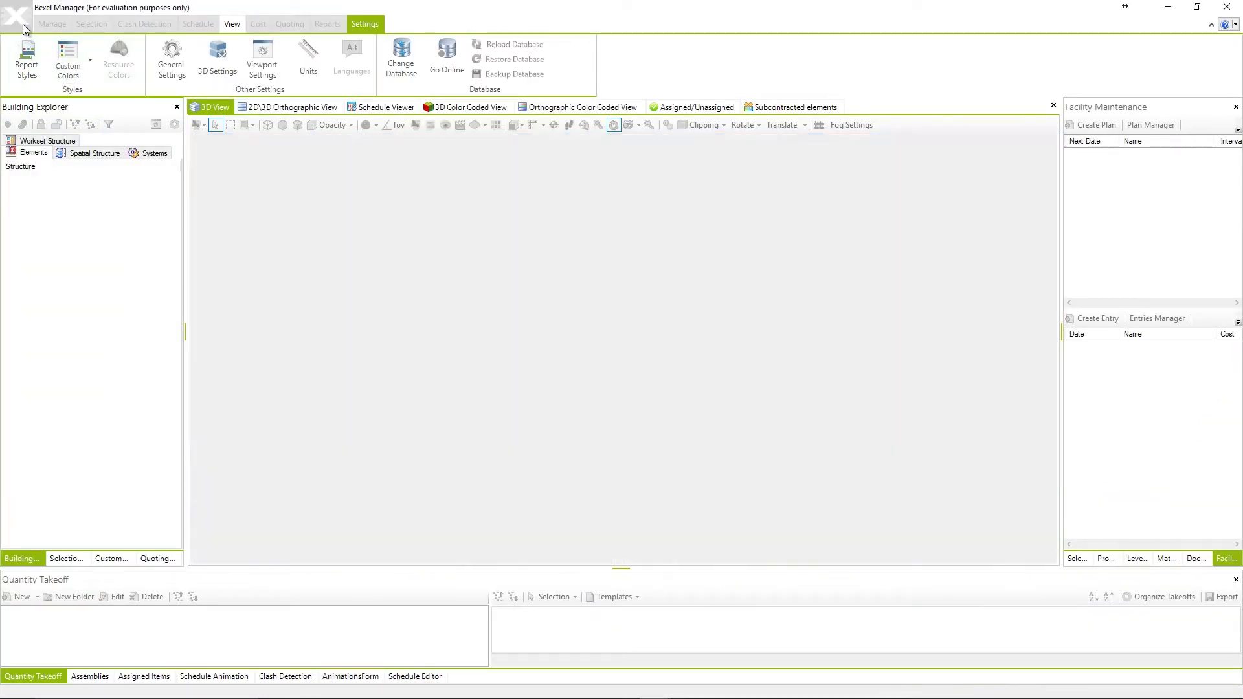
Select the V1.1 Demo Architecture version of Office Building in Projects and Versions
click(22, 25)
click(40, 63)
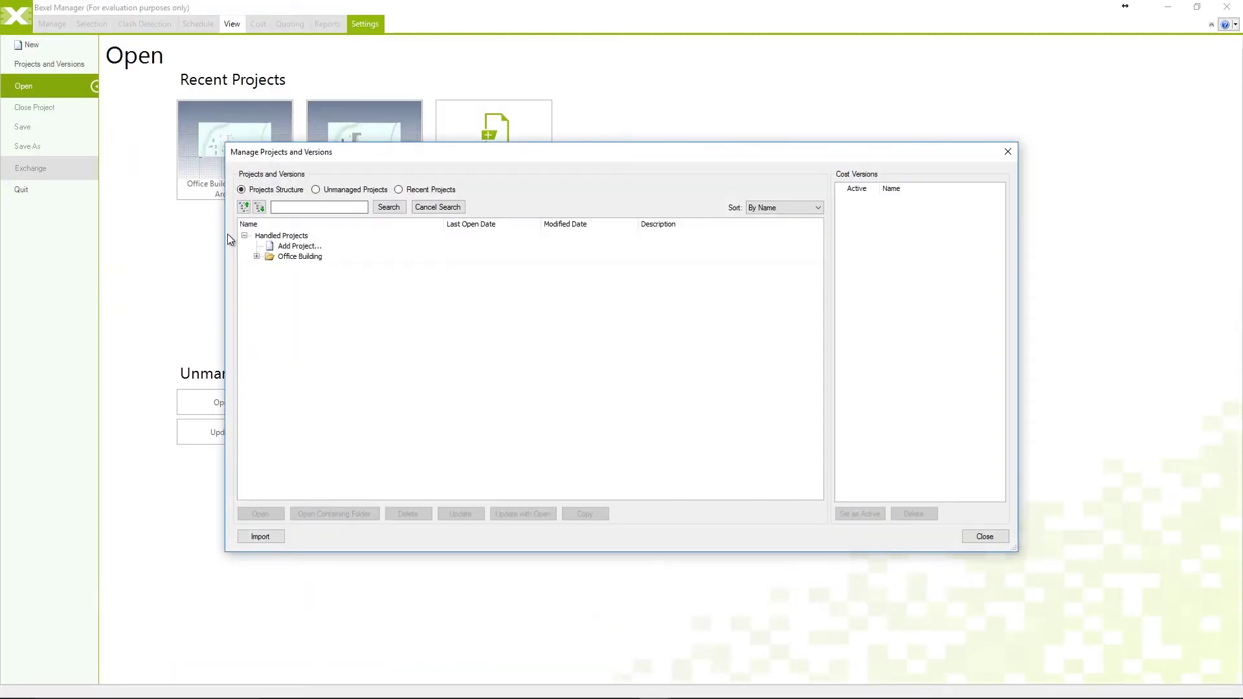
click(254, 258)
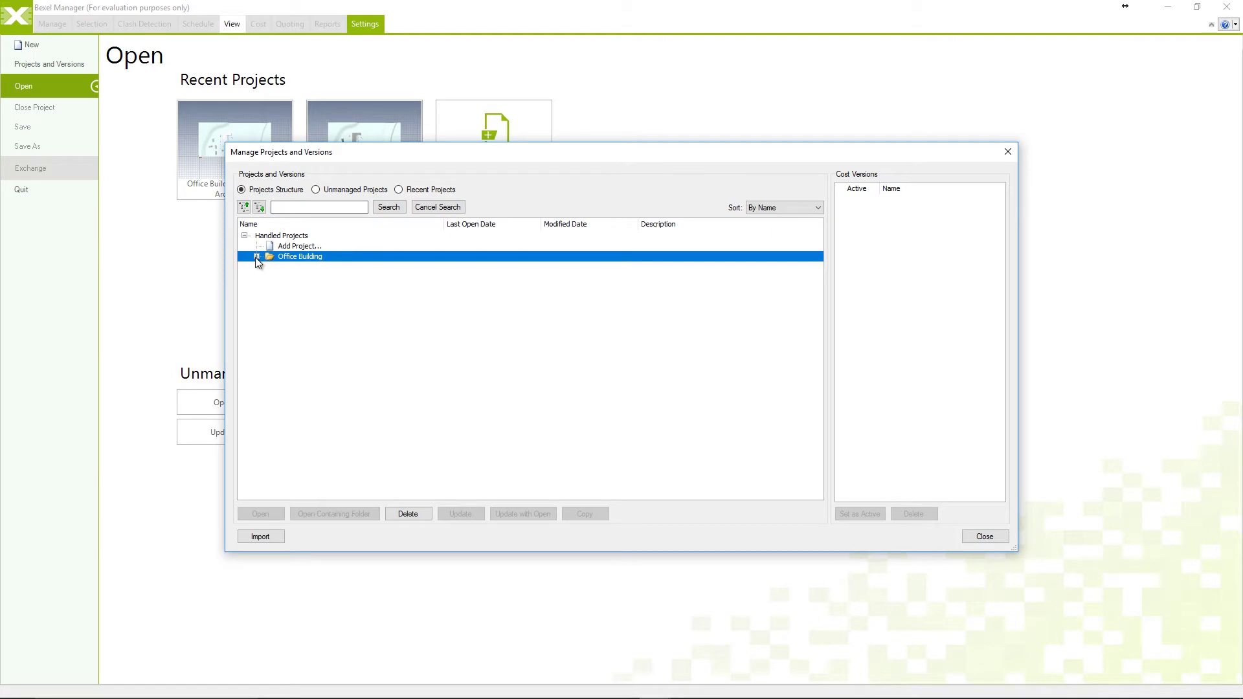
click(256, 257)
click(327, 289)
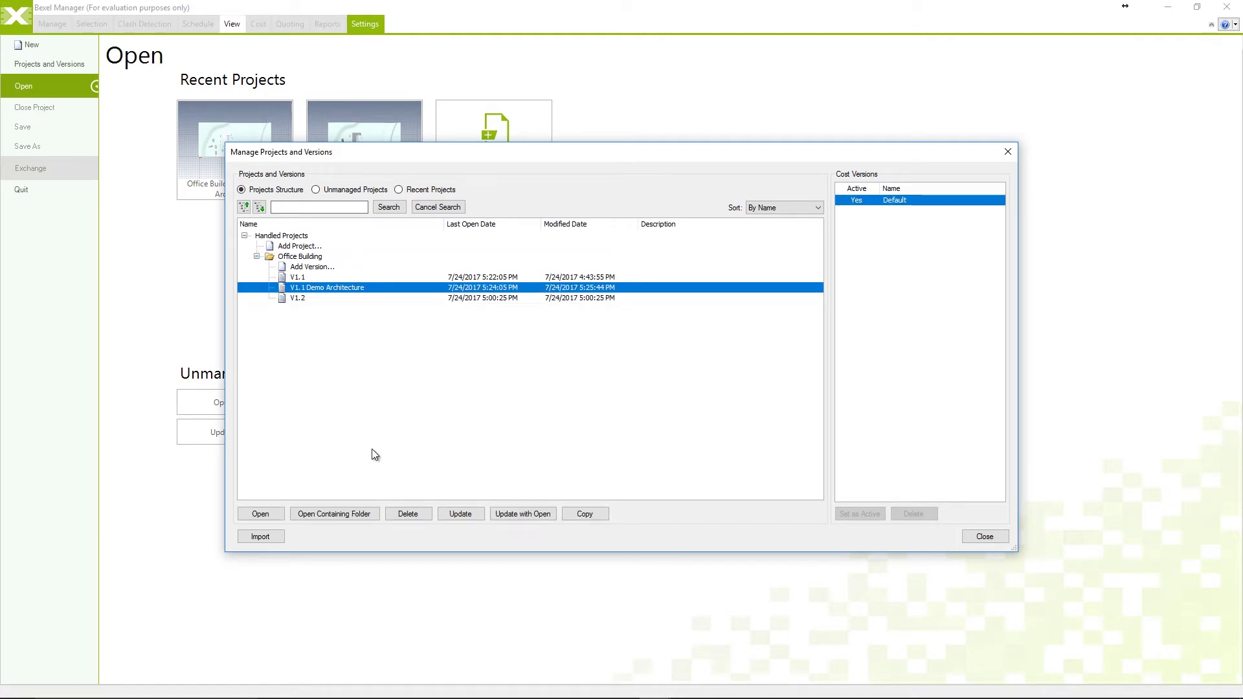
Create an updated version named V1.1 Demo Mep using ME-Demo_Sample.ifc as its source
click(463, 514)
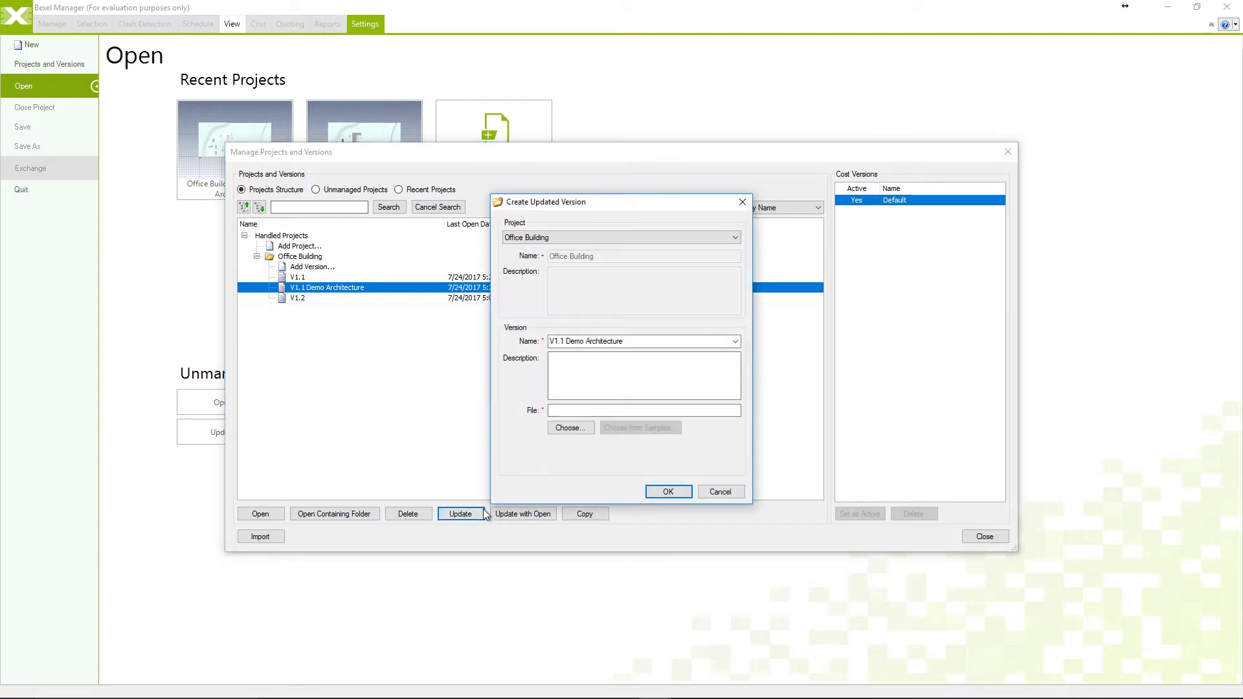
click(631, 343)
drag(629, 345, 589, 356)
text(Mep)
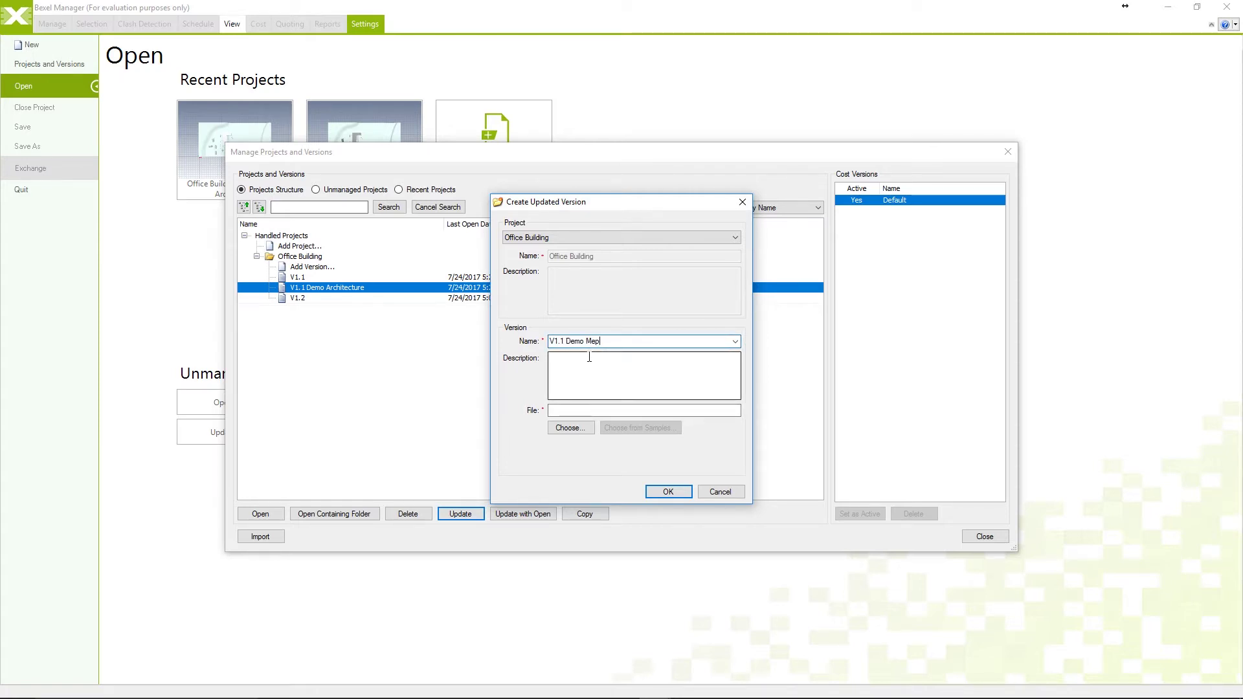
click(576, 428)
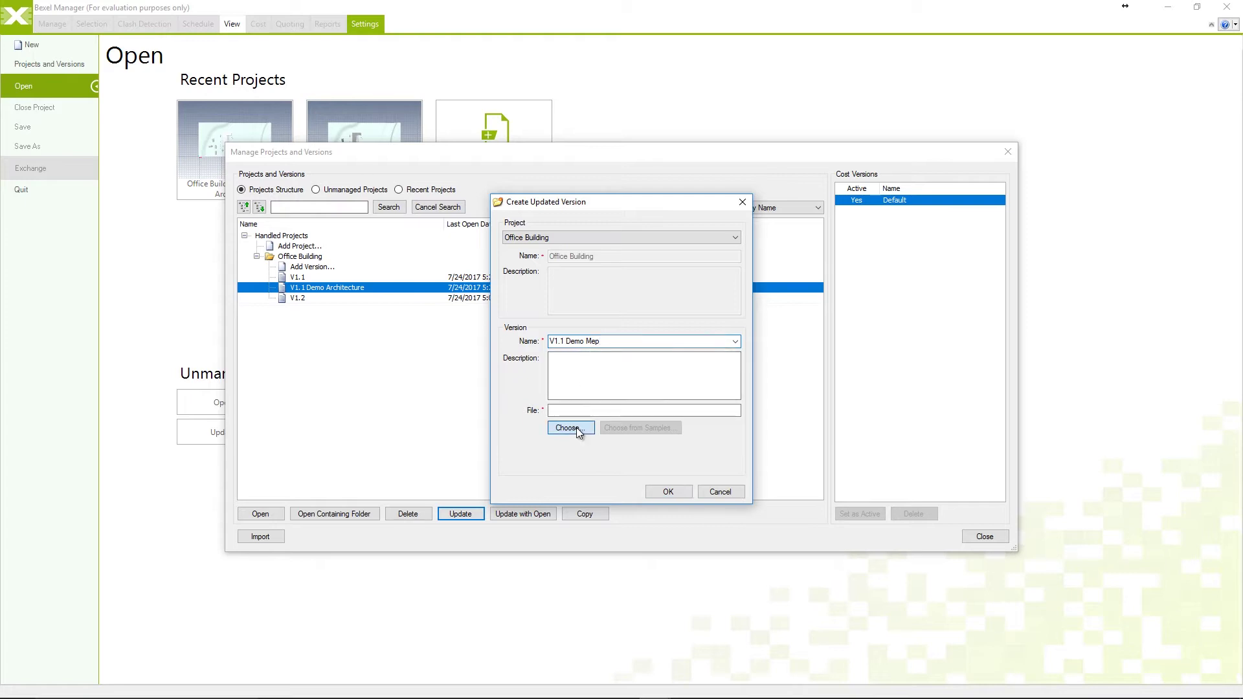
click(778, 437)
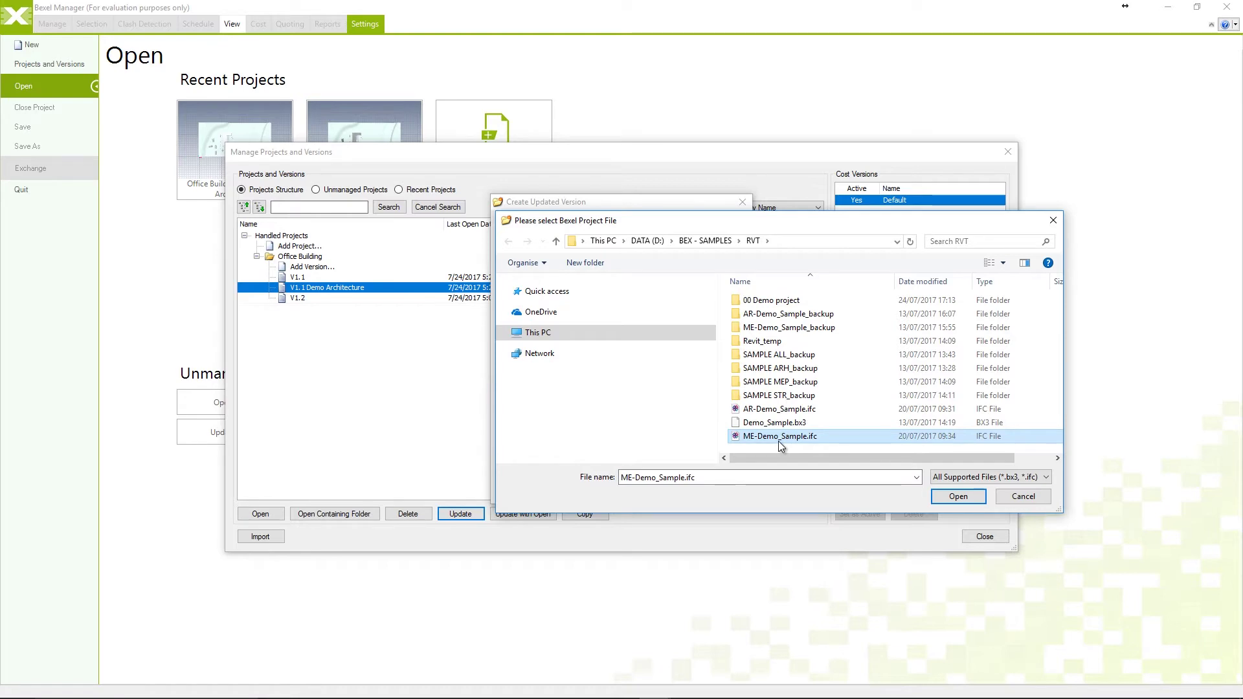
click(949, 499)
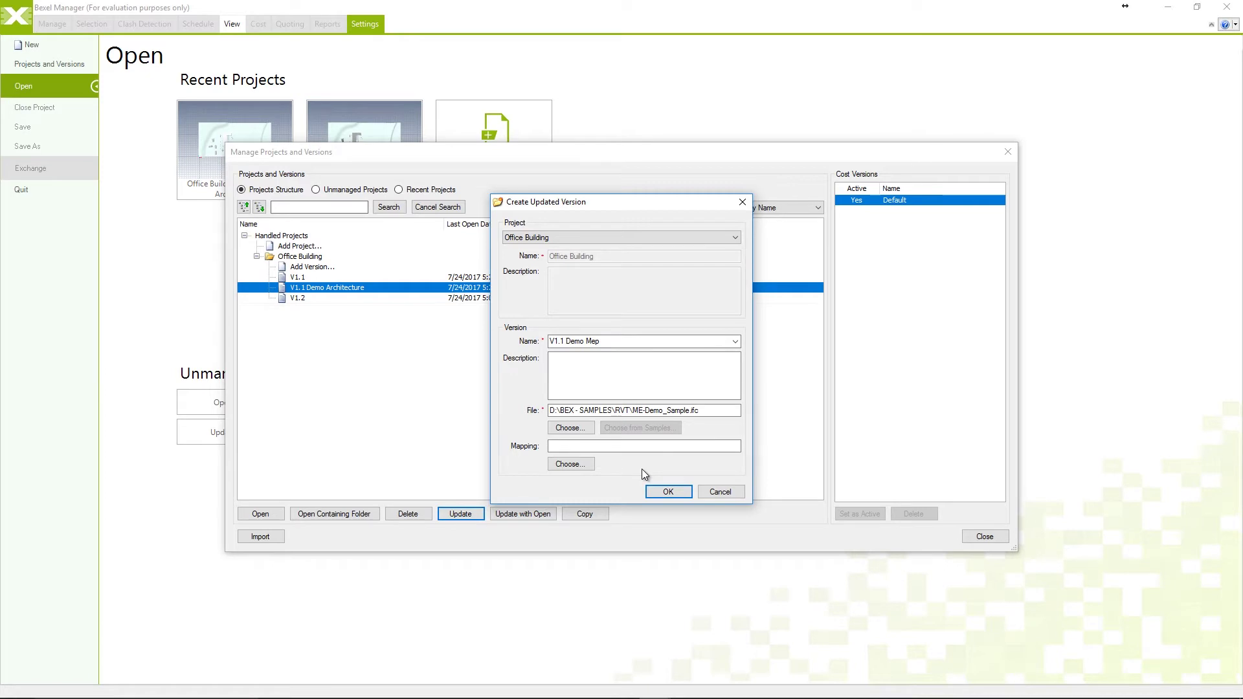
click(665, 492)
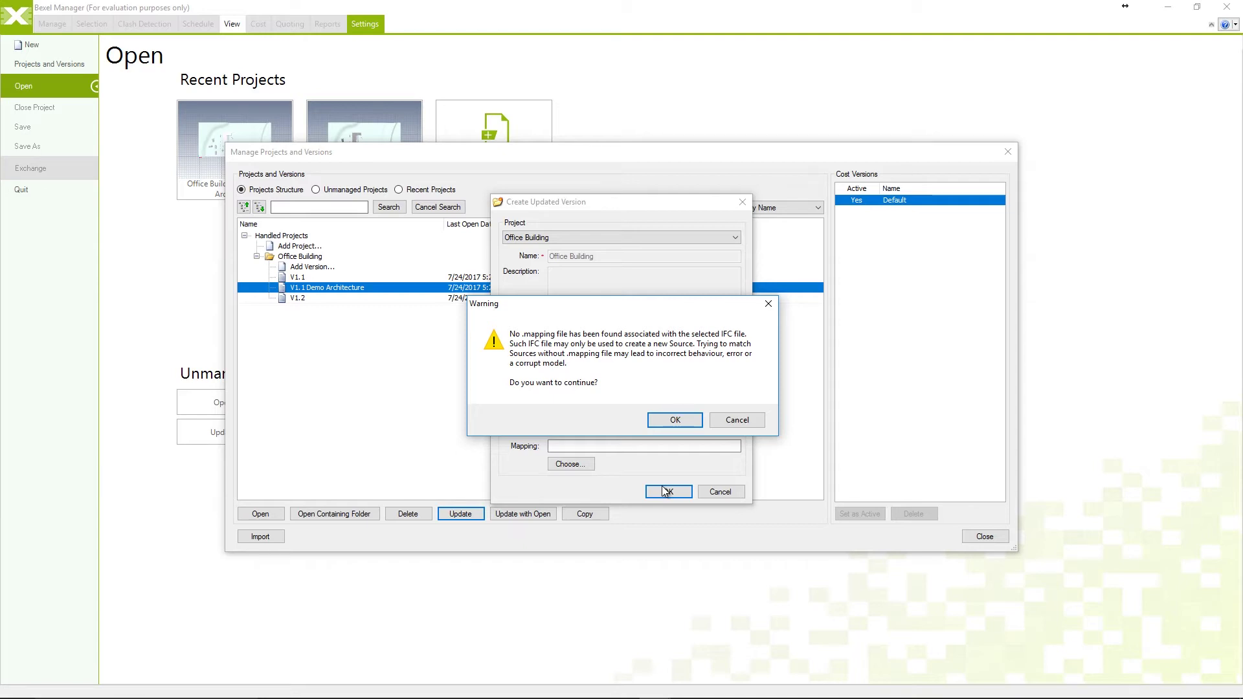
Accept the missing .mapping warning and match ME-Demo_Sample.ifc to a new source named ME-Demo_MEP.ifc
click(675, 420)
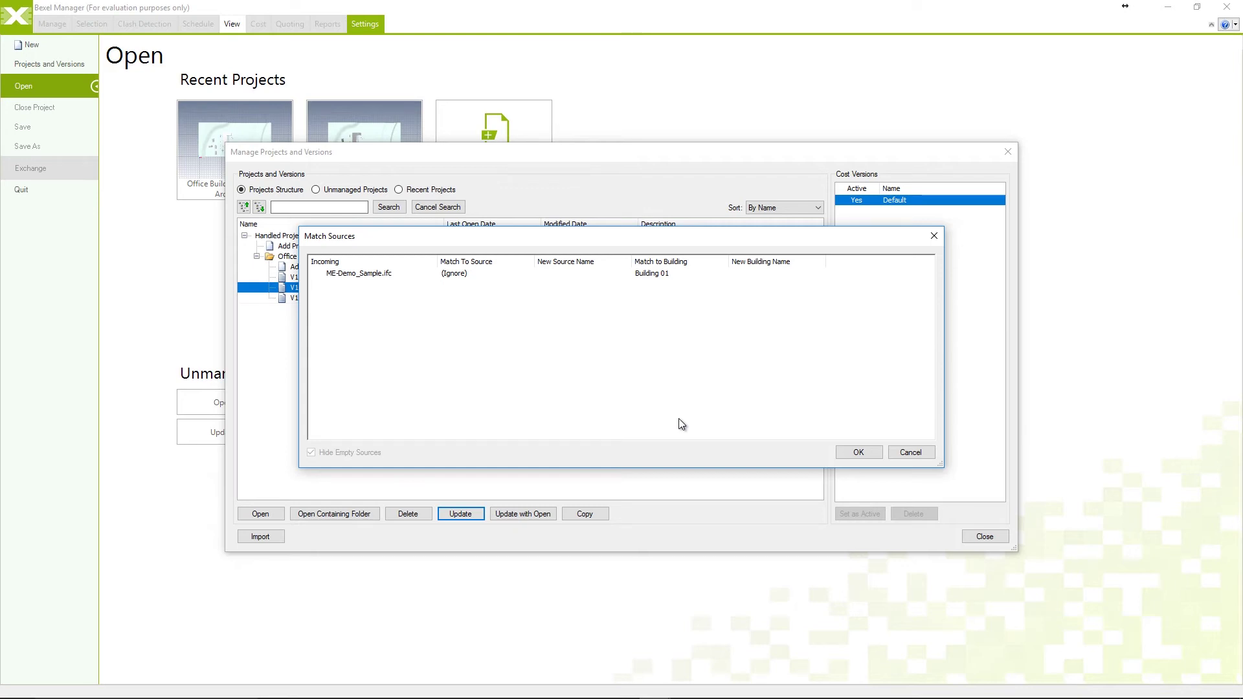
click(460, 274)
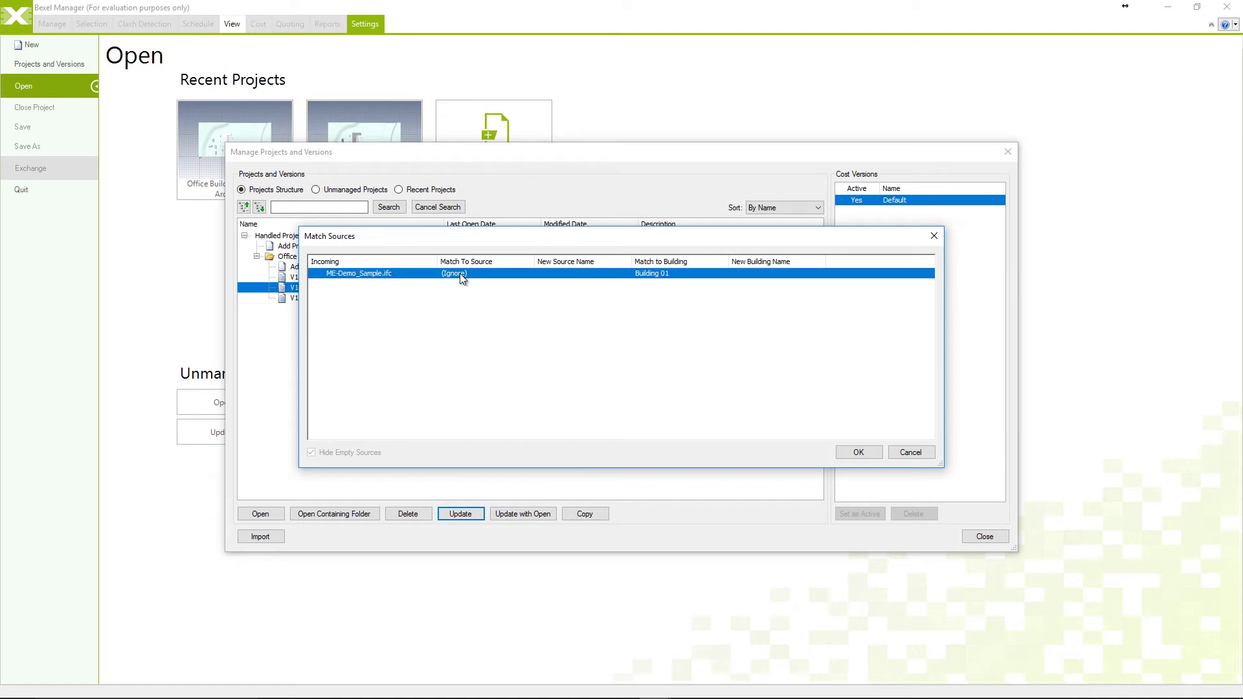
click(462, 297)
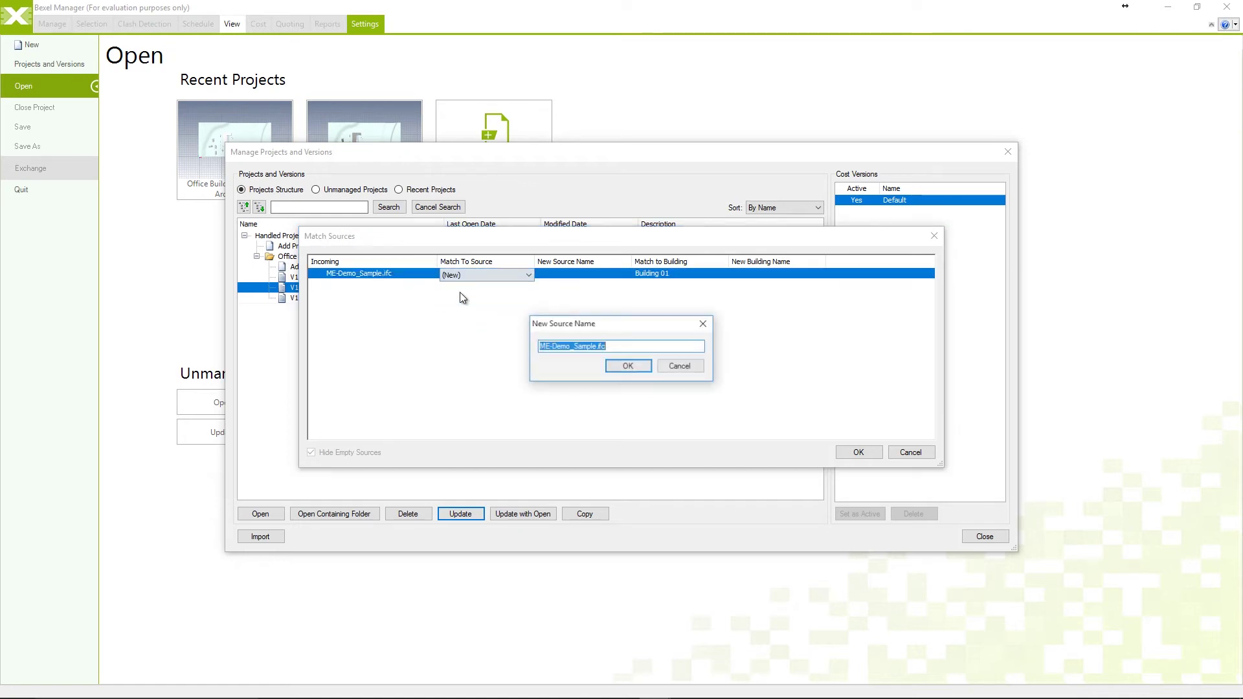
click(595, 350)
drag(596, 346, 574, 347)
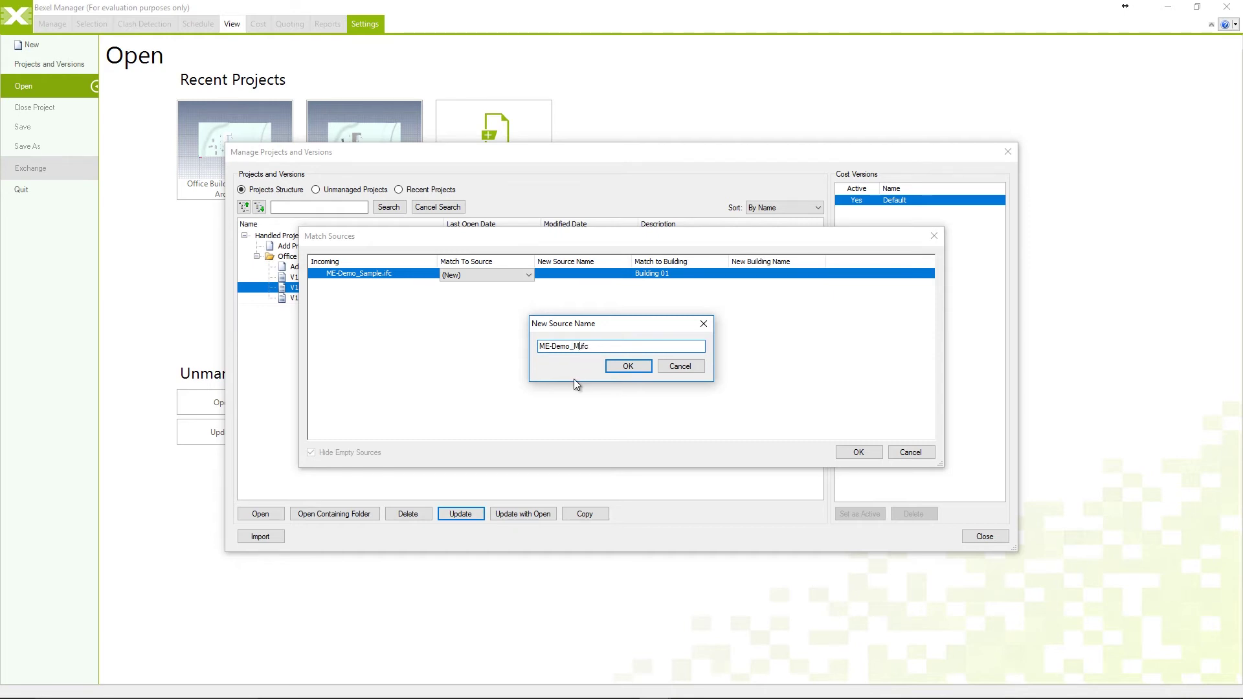
text(EP)
click(626, 366)
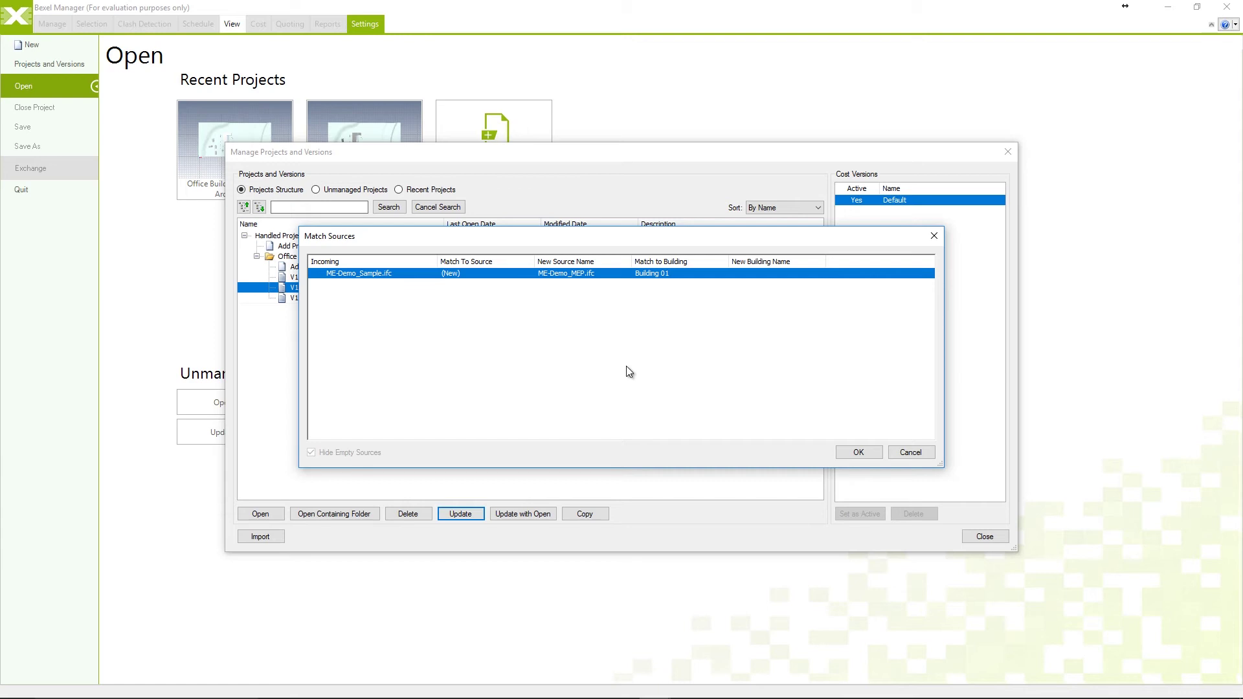
Apply the source matching, then open the new V1.1 Demo Mep version in 3D
click(857, 451)
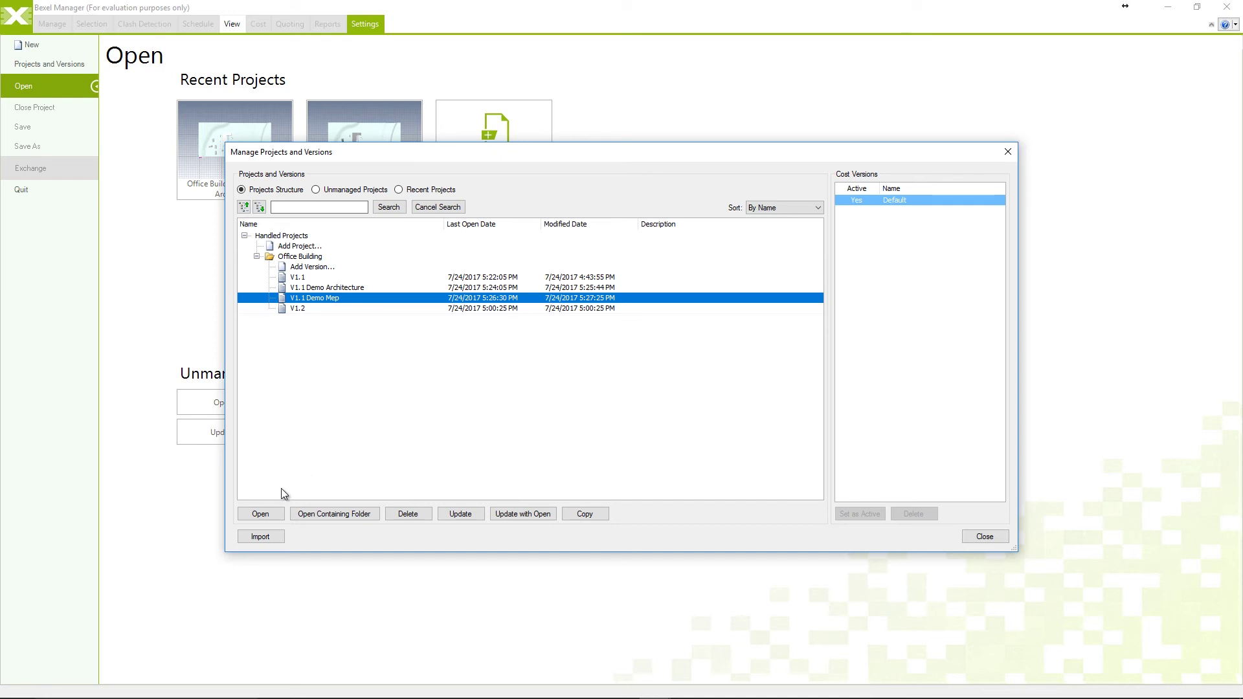
click(269, 512)
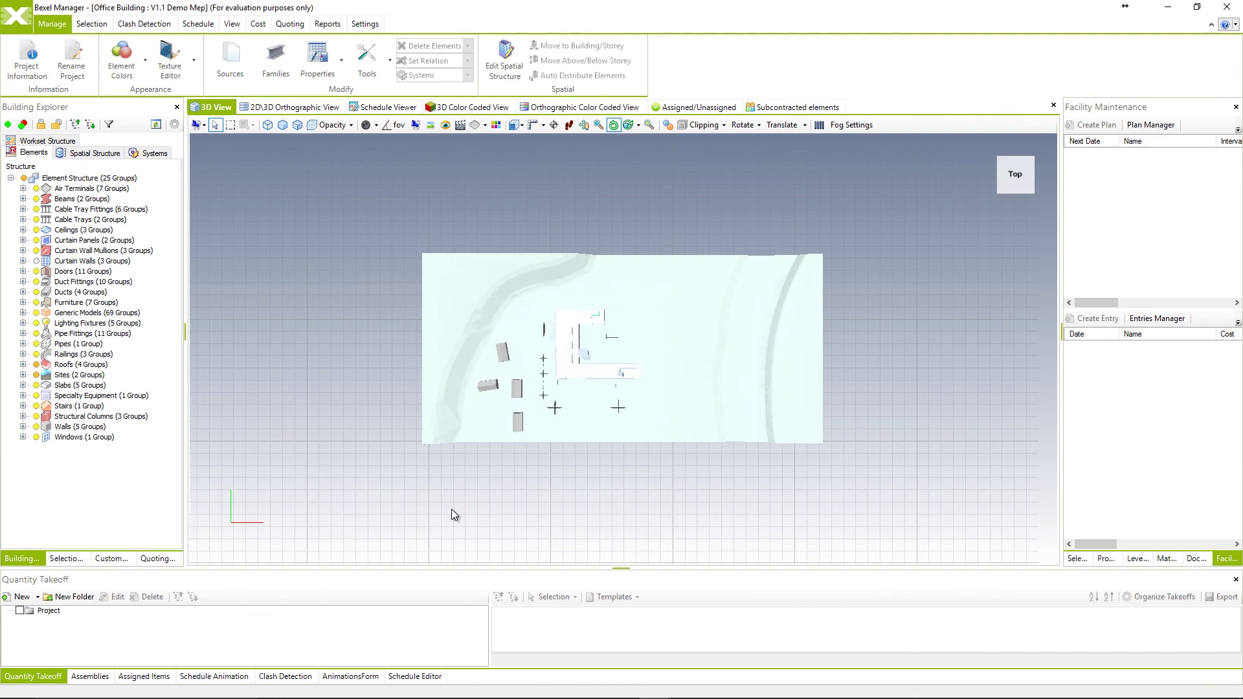
Review both sources in Selection Sets and select all AR-Demo_Sample.ifc elements
click(77, 561)
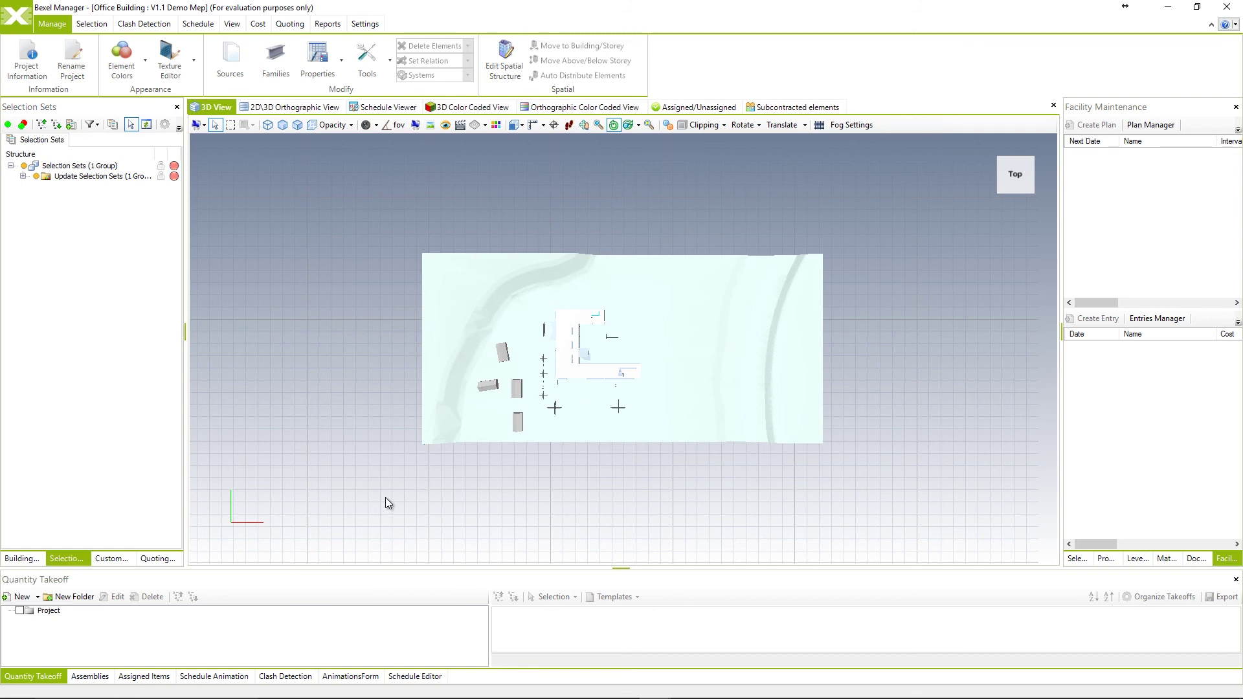
click(223, 60)
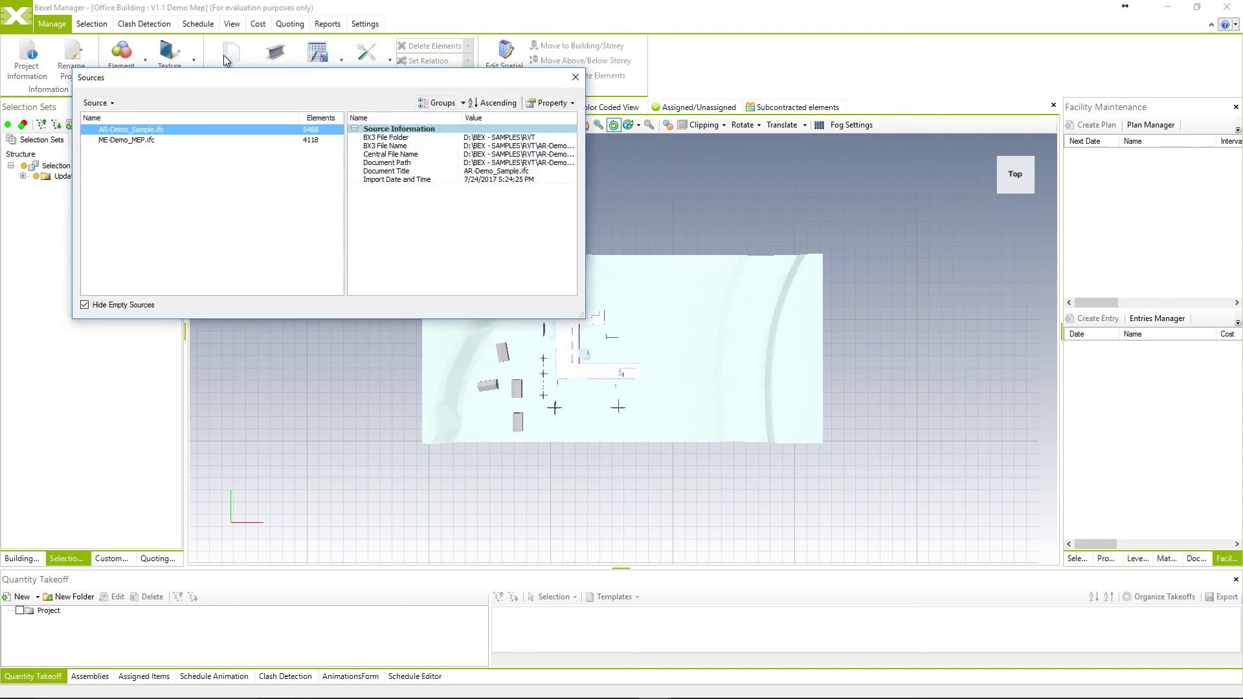
click(144, 141)
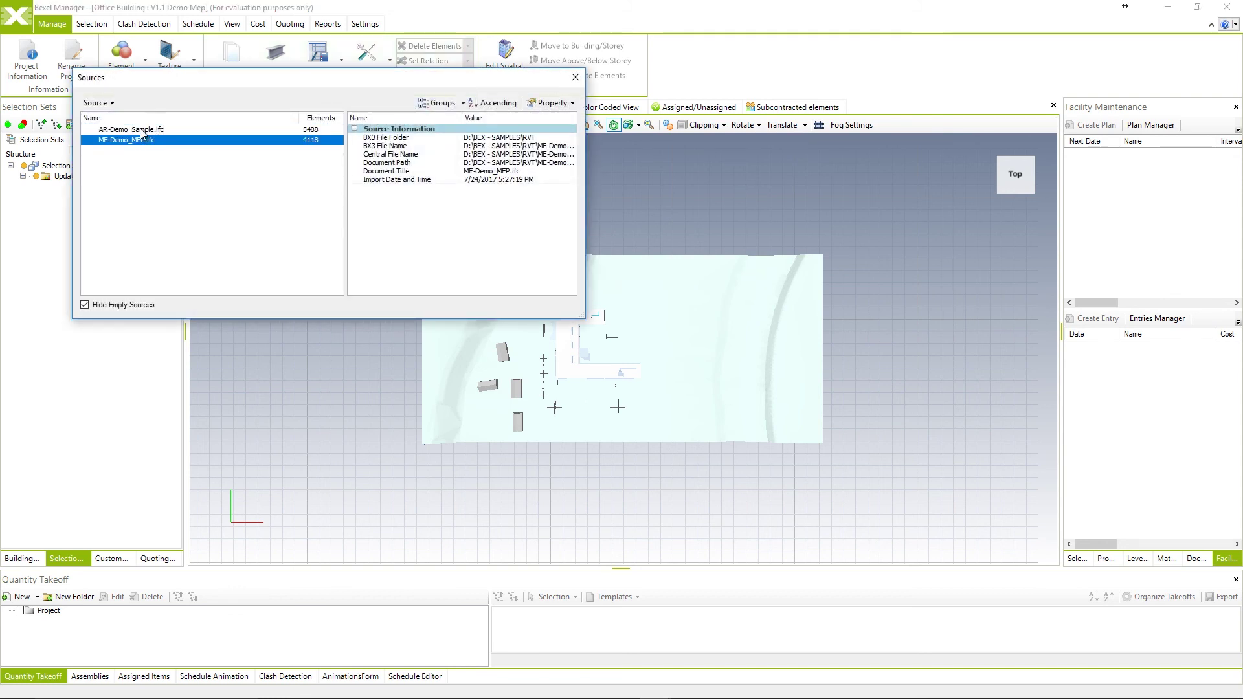
click(141, 132)
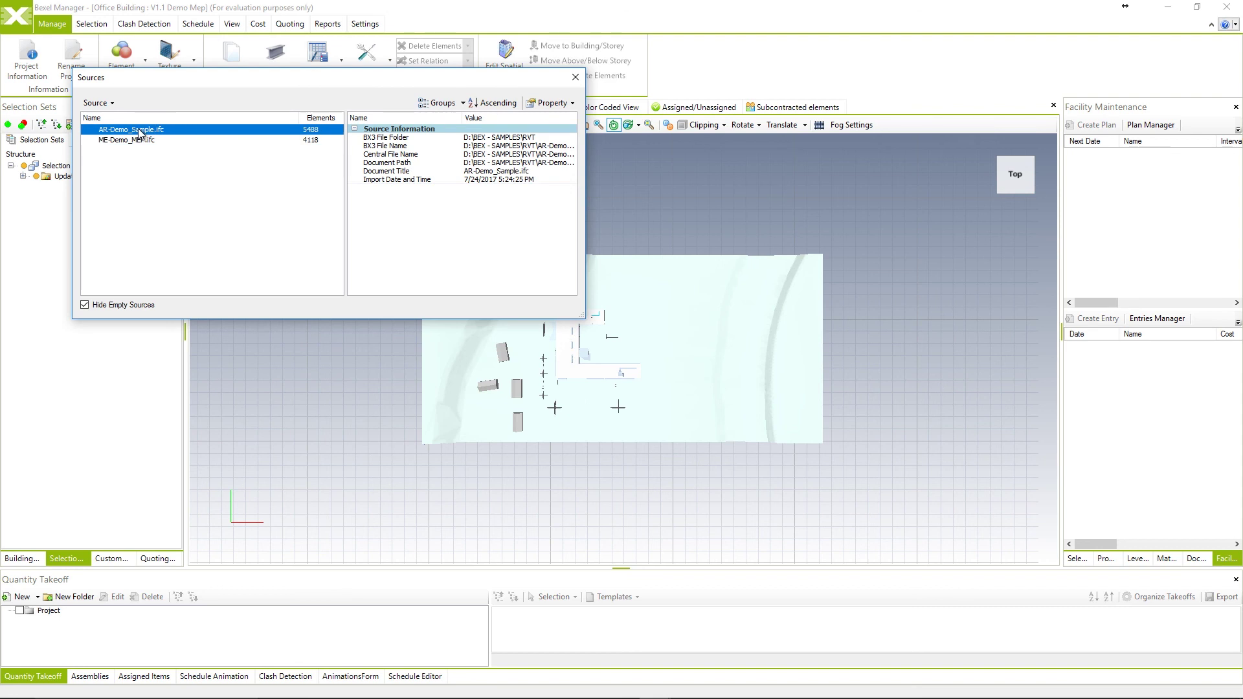
click(112, 104)
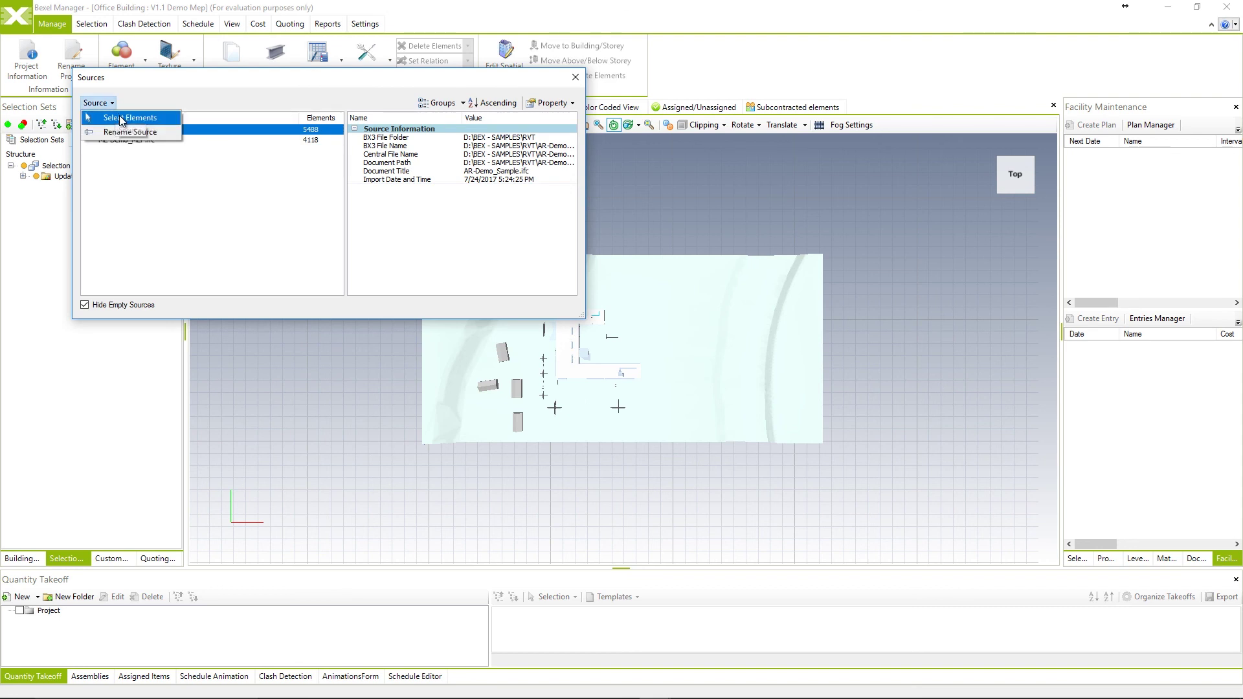
click(120, 116)
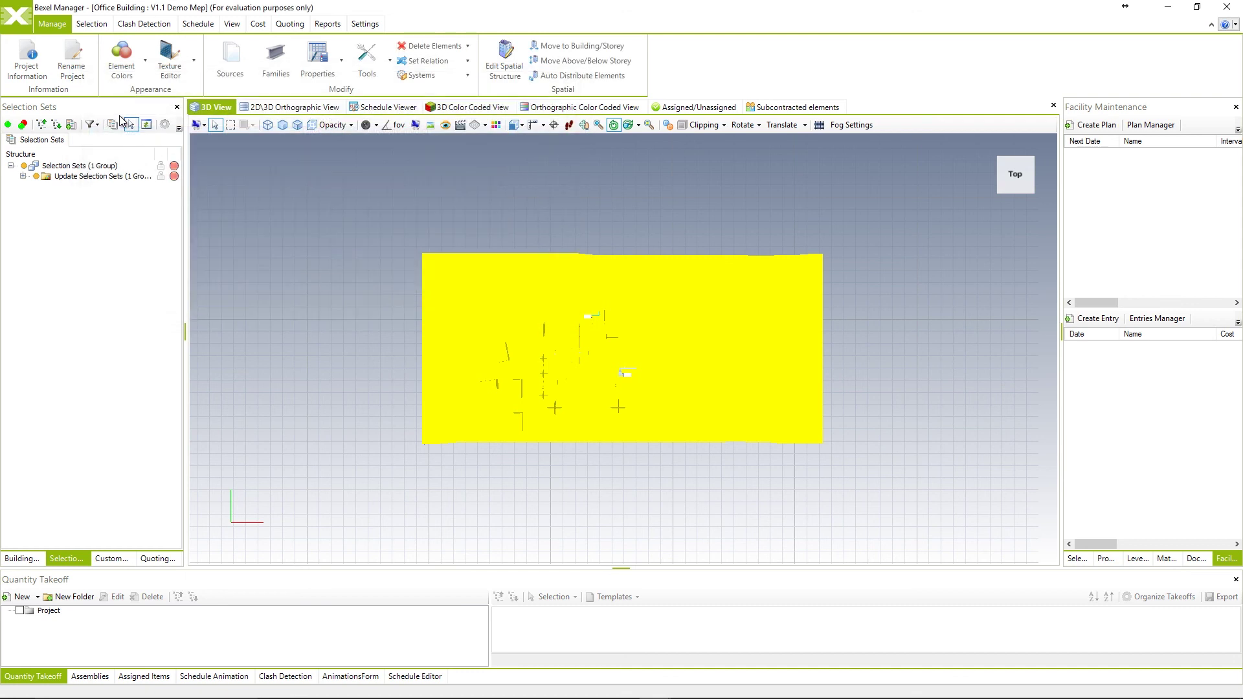
Select all elements of the ME-Demo_MEP.ifc source in the 3D model
click(231, 59)
click(137, 157)
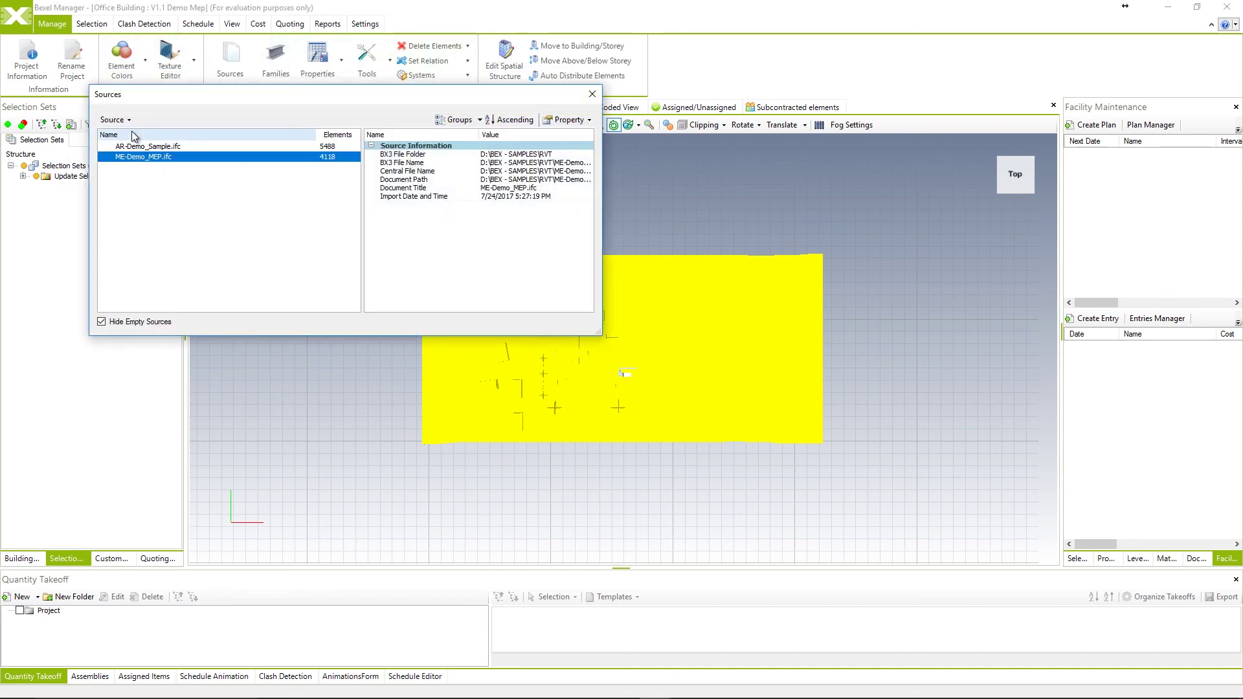
click(114, 120)
click(132, 133)
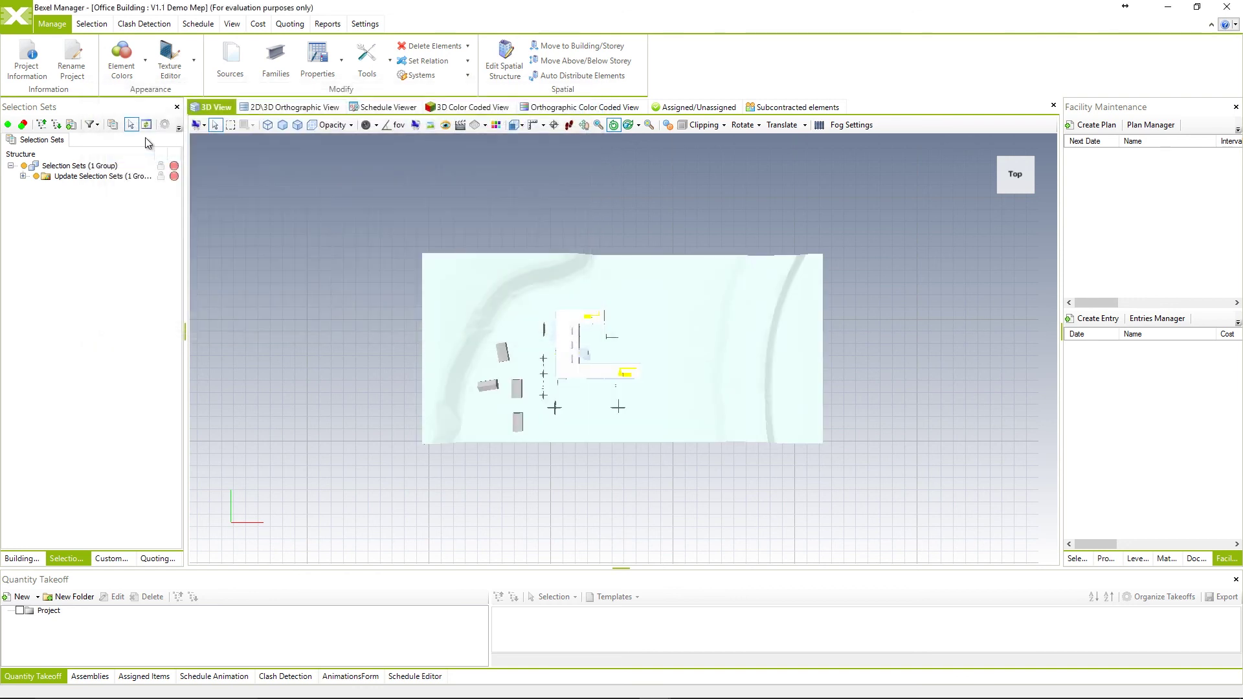